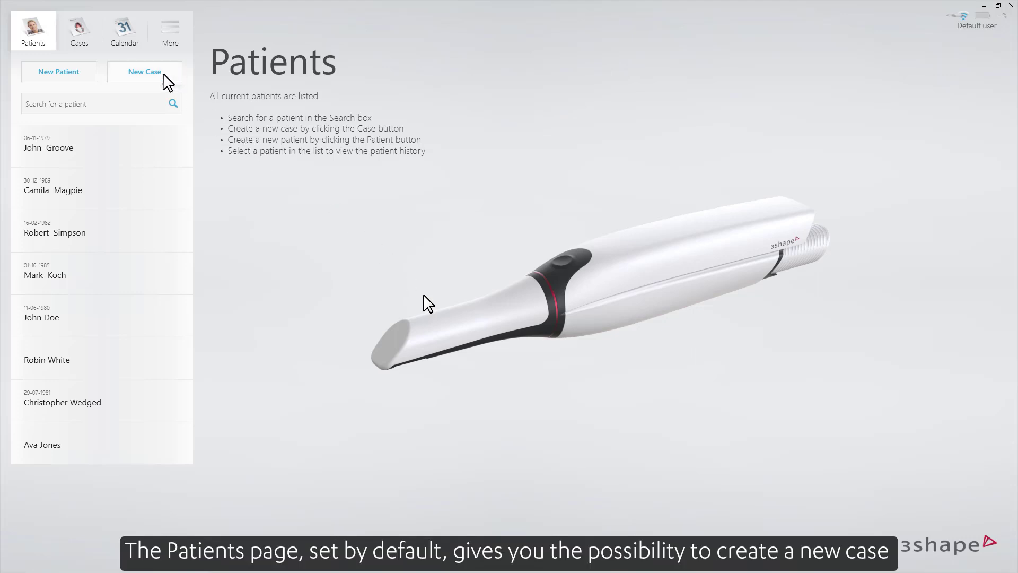
# - Start a new case, then choose Import from 3oxz on a patient's record
pyautogui.click(162, 80)
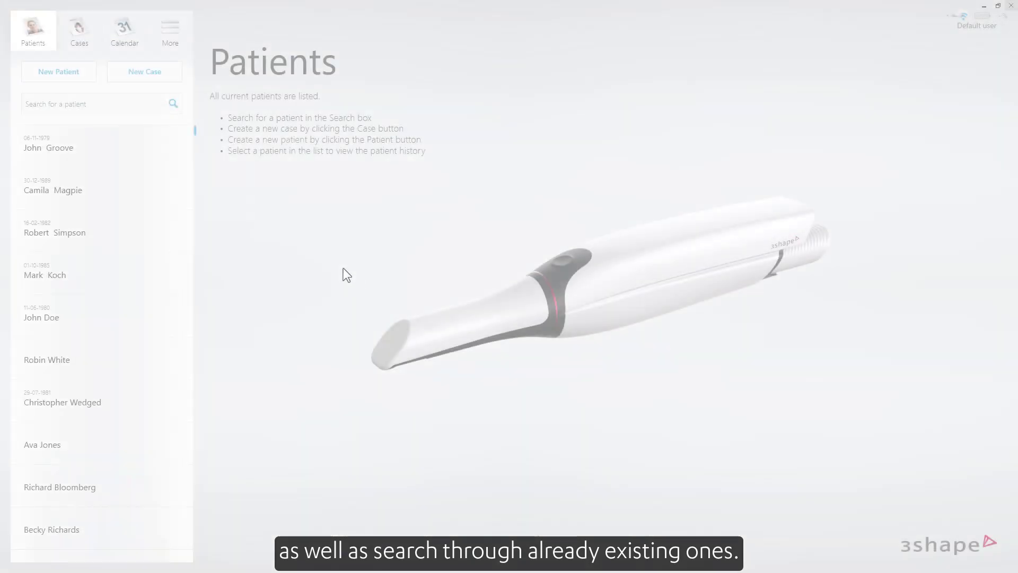
pyautogui.scroll(-2, 145, 159)
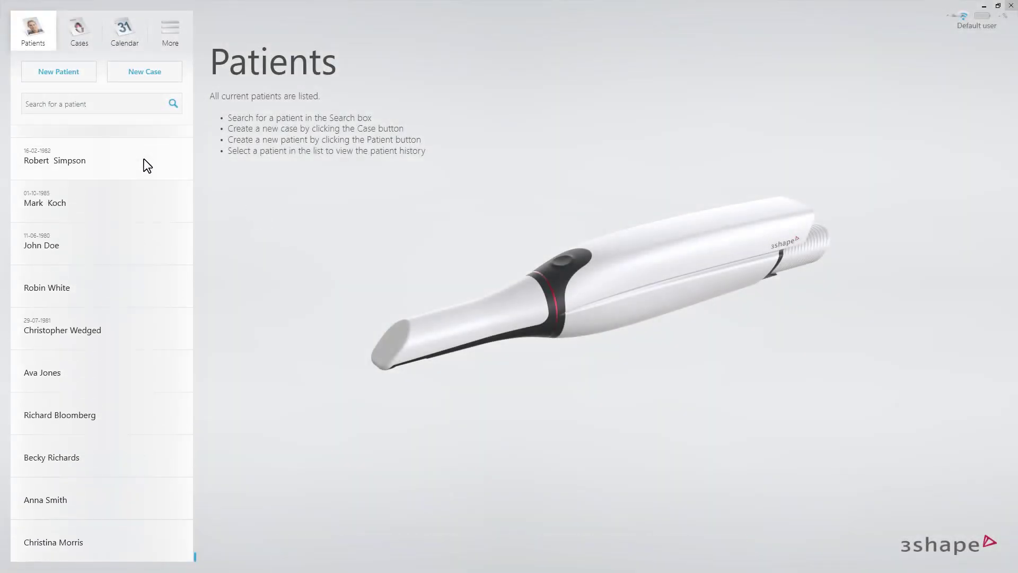
pyautogui.scroll(2, 144, 158)
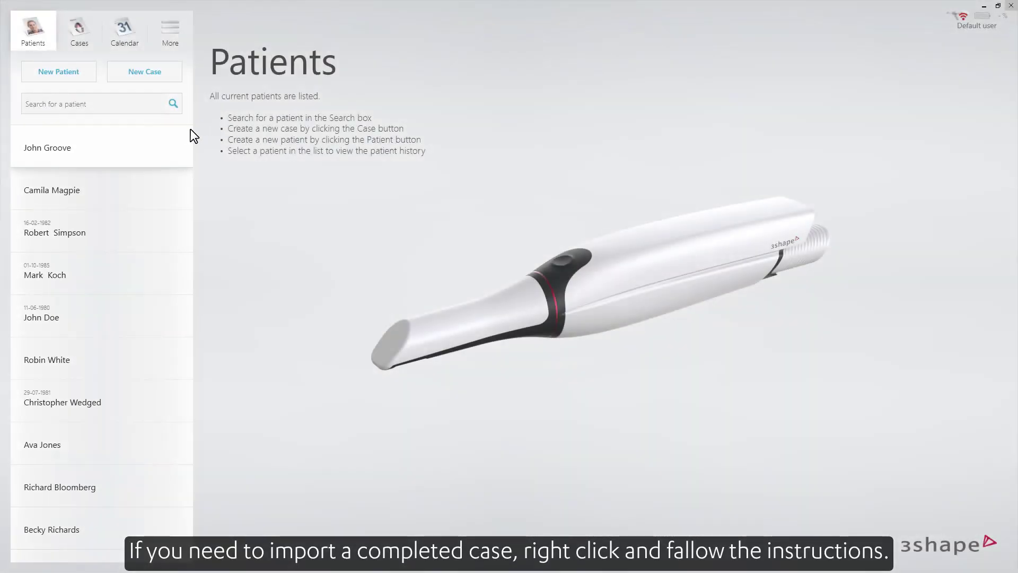
pyautogui.rightClick(180, 130)
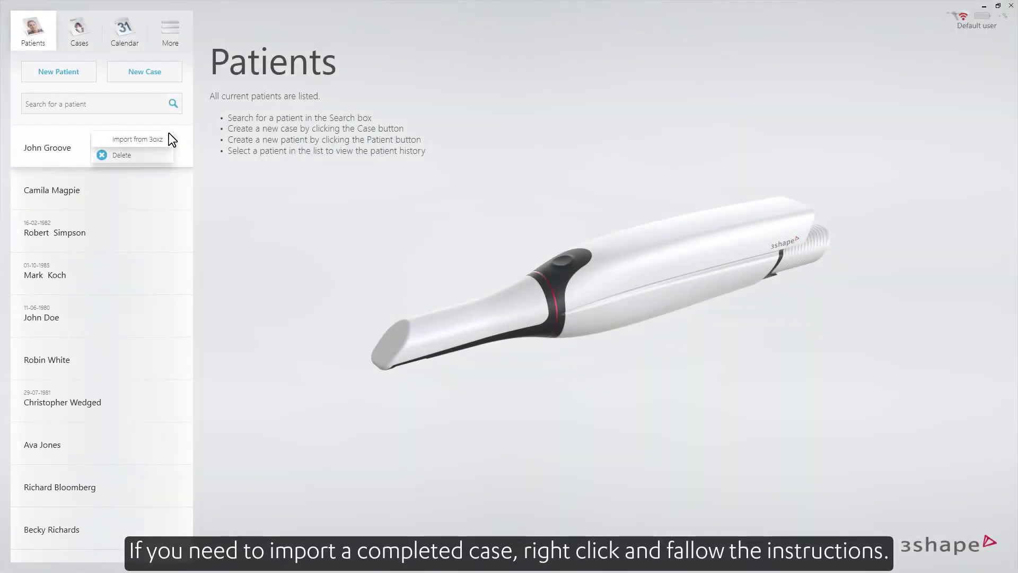
pyautogui.click(164, 139)
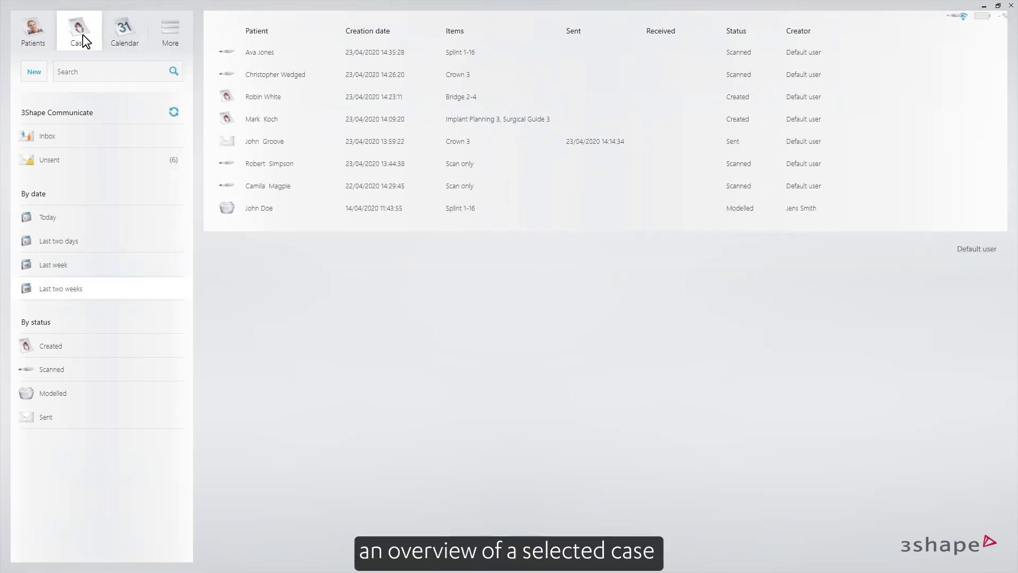
# - Preview the patient's splint case, then filter cases by Today and Last two days
pyautogui.click(239, 51)
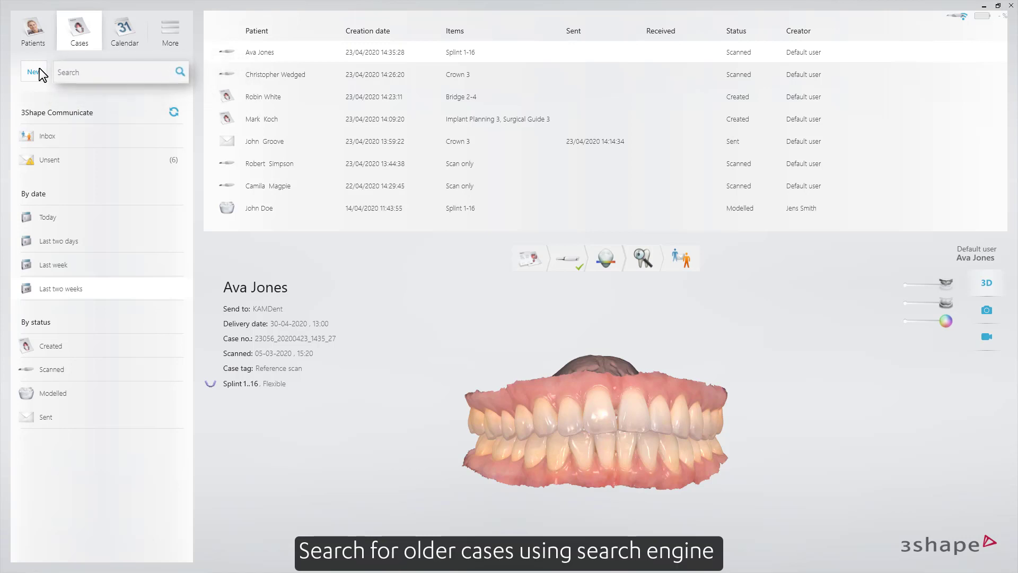
pyautogui.click(55, 212)
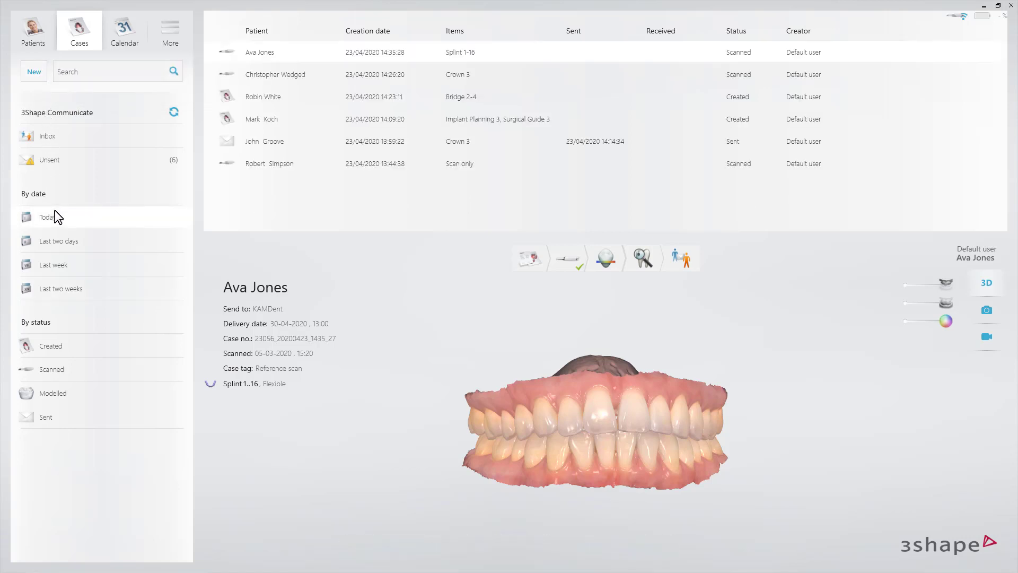
pyautogui.click(56, 237)
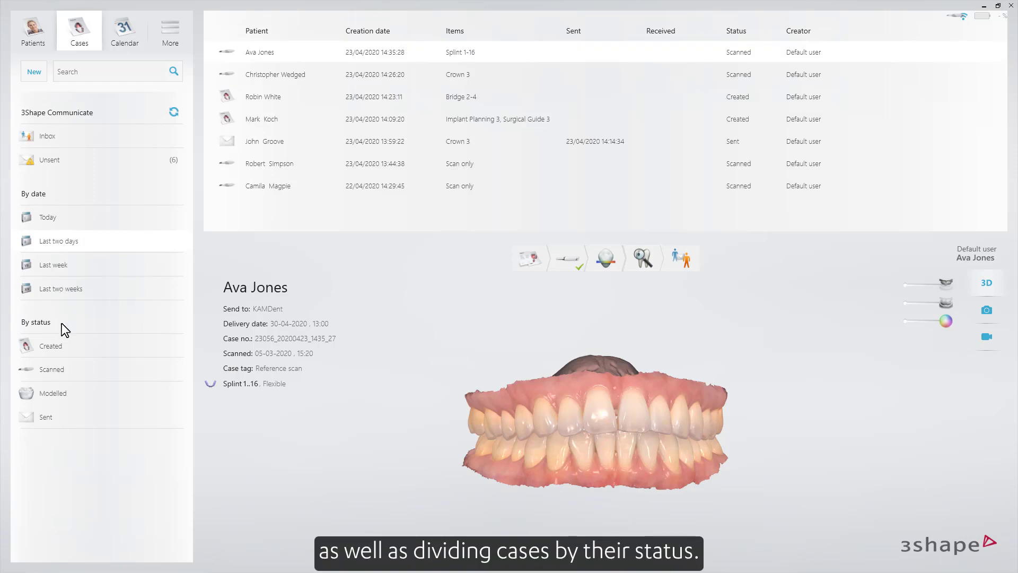
# - Filter cases by Created, Scanned, Modelled and Sent status, then sync with 3Shape Communicate
pyautogui.click(63, 340)
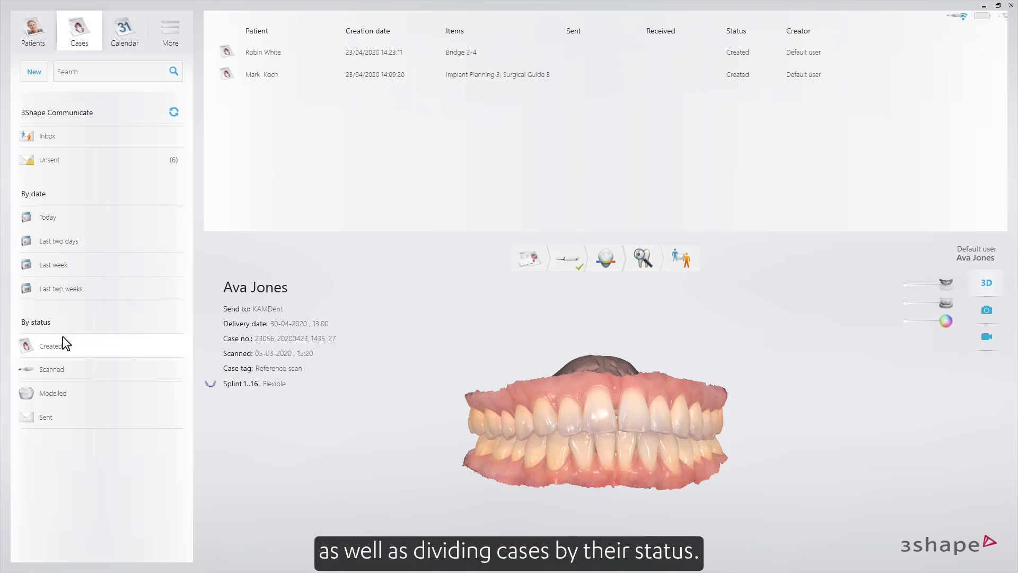
pyautogui.click(67, 369)
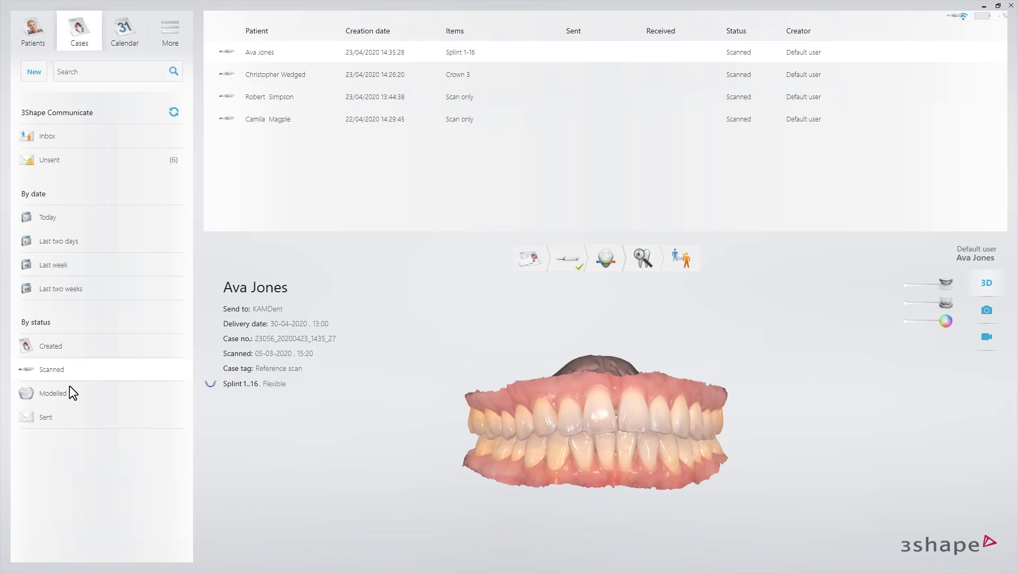
pyautogui.click(70, 390)
pyautogui.press('Down')
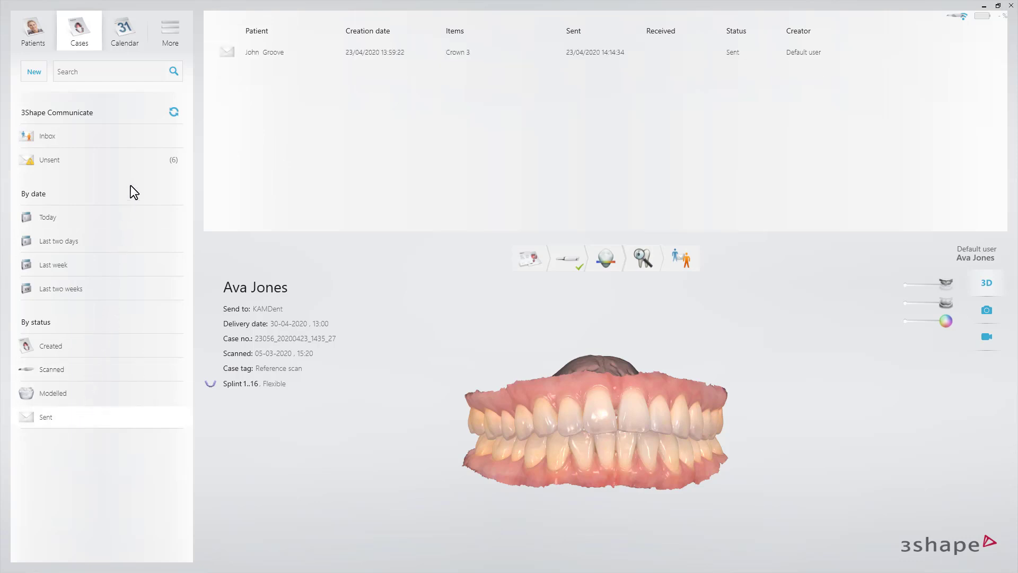
pyautogui.click(178, 112)
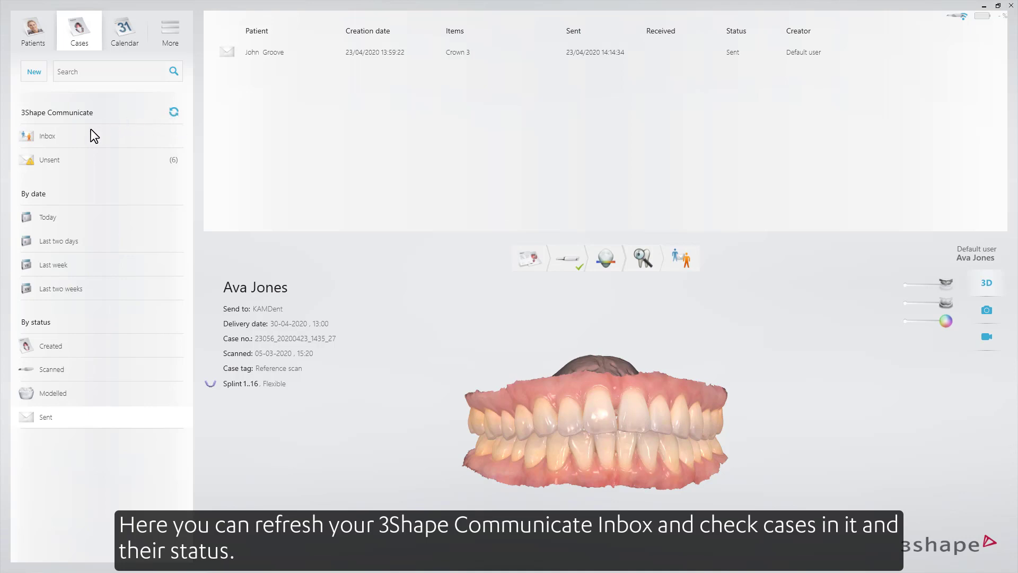
# - Check the Communicate Inbox, then open the Calendar showing today's 13:00 and 14:00 scanning slots
pyautogui.click(64, 136)
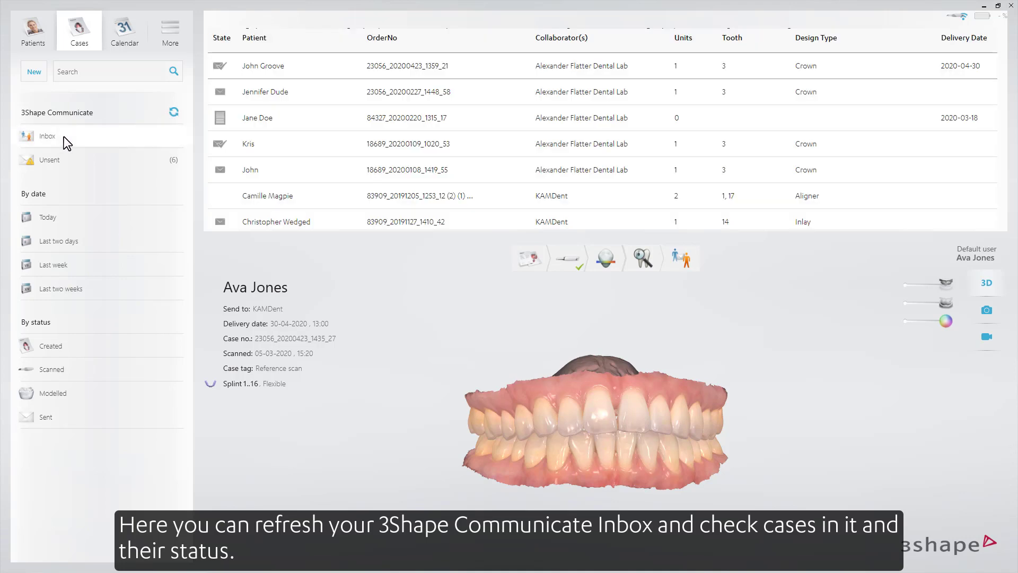
pyautogui.click(135, 39)
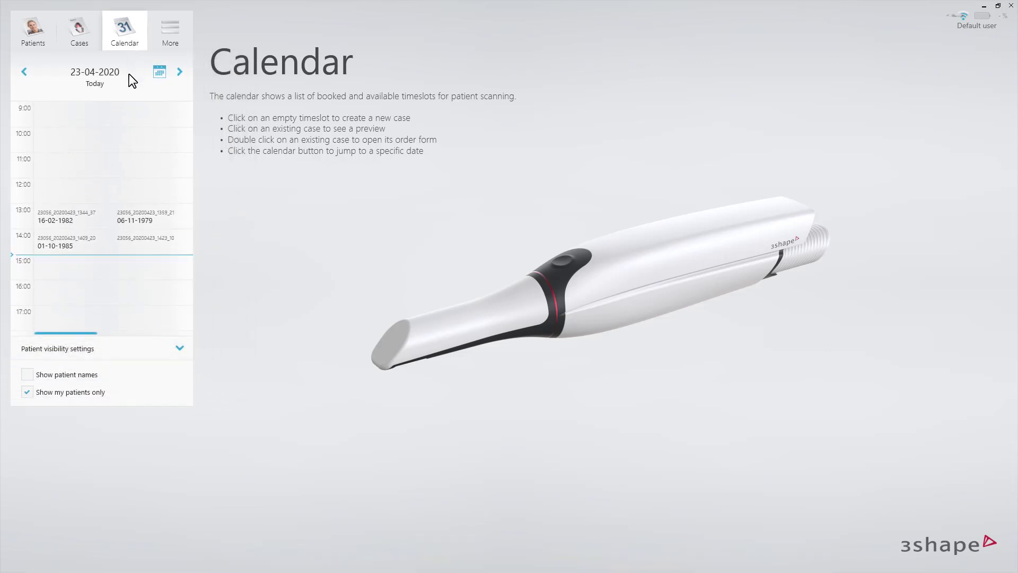
# - Create a new case from the empty 15:00 calendar timeslot
pyautogui.click(116, 263)
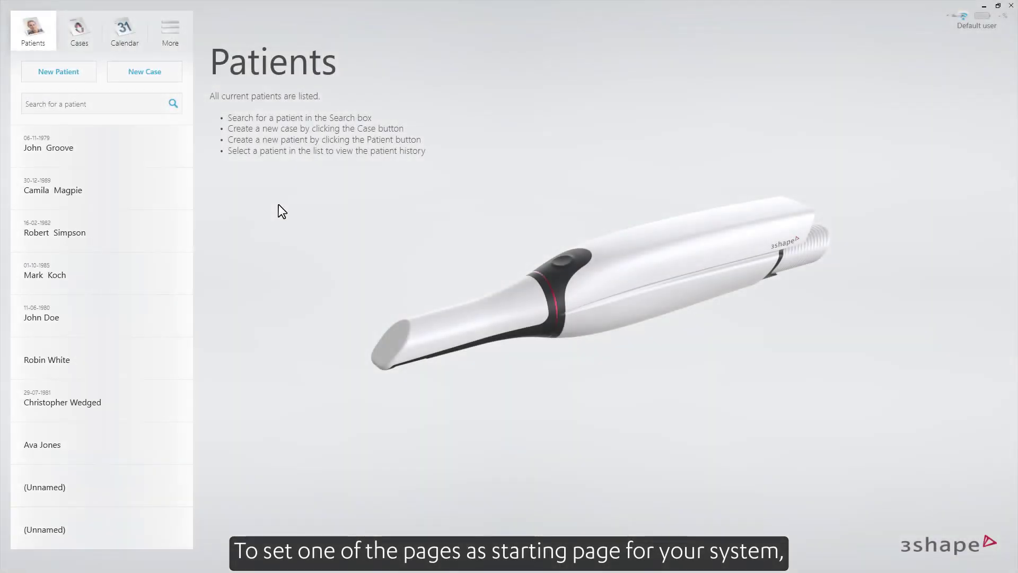
# - Open Settings > General > Users and view the Preferred start page choices
pyautogui.click(171, 37)
pyautogui.click(172, 82)
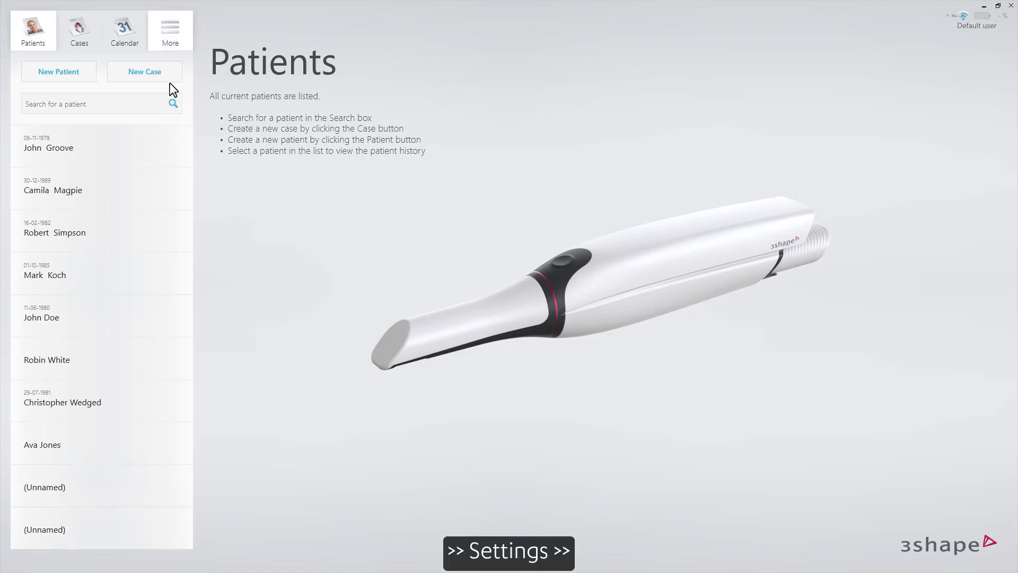
pyautogui.click(167, 76)
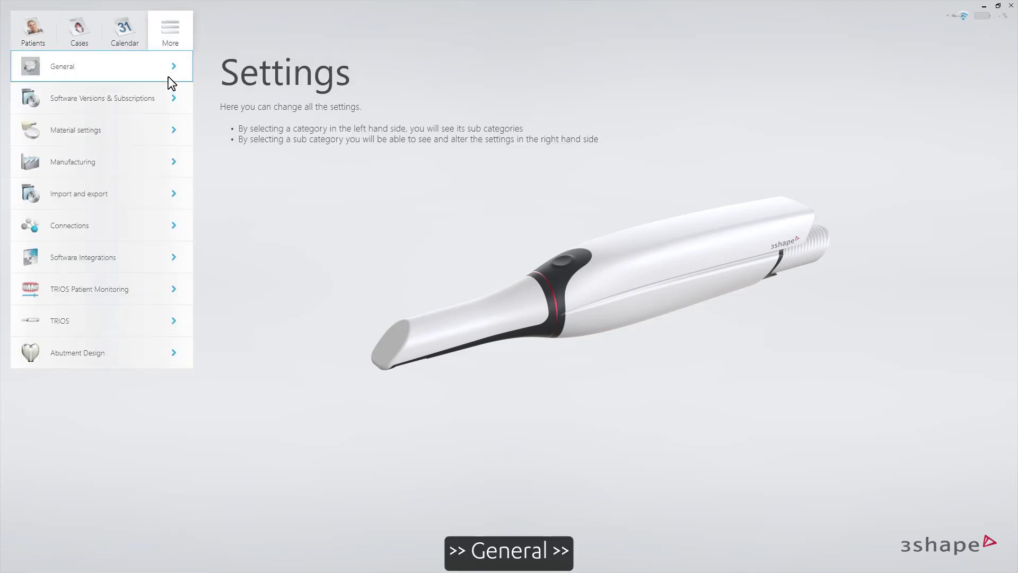
pyautogui.click(158, 128)
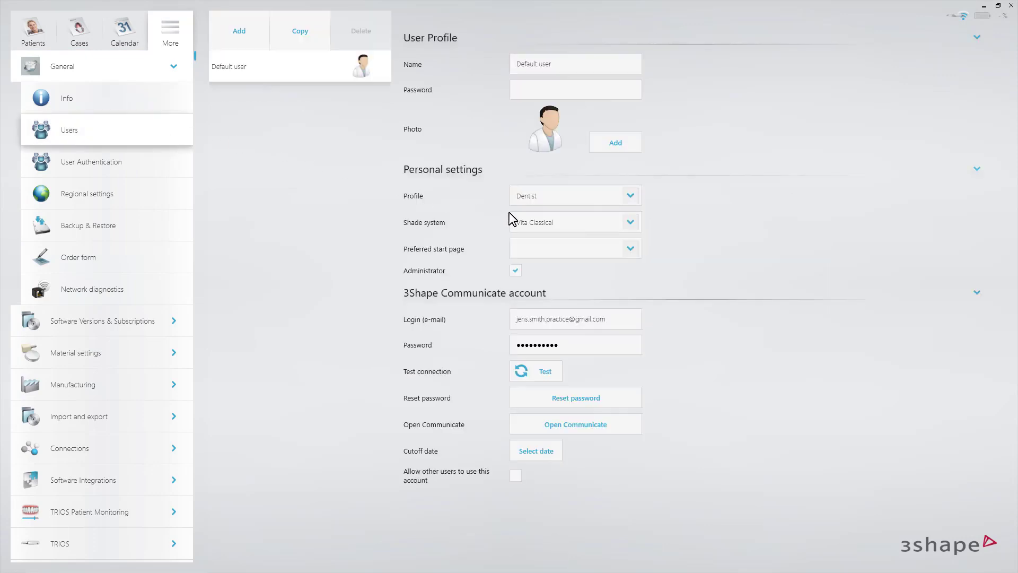
pyautogui.click(627, 245)
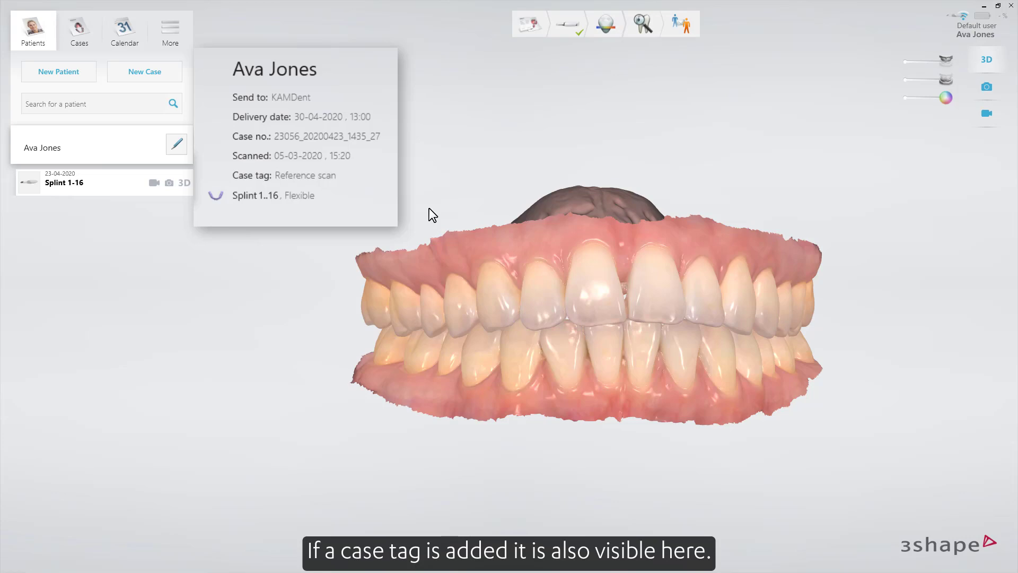
# - Rotate the splint jaw scan to view its underside, then view the attached photos and intraoral video
pyautogui.moveTo(429, 208); pyautogui.dragTo(751, 139)
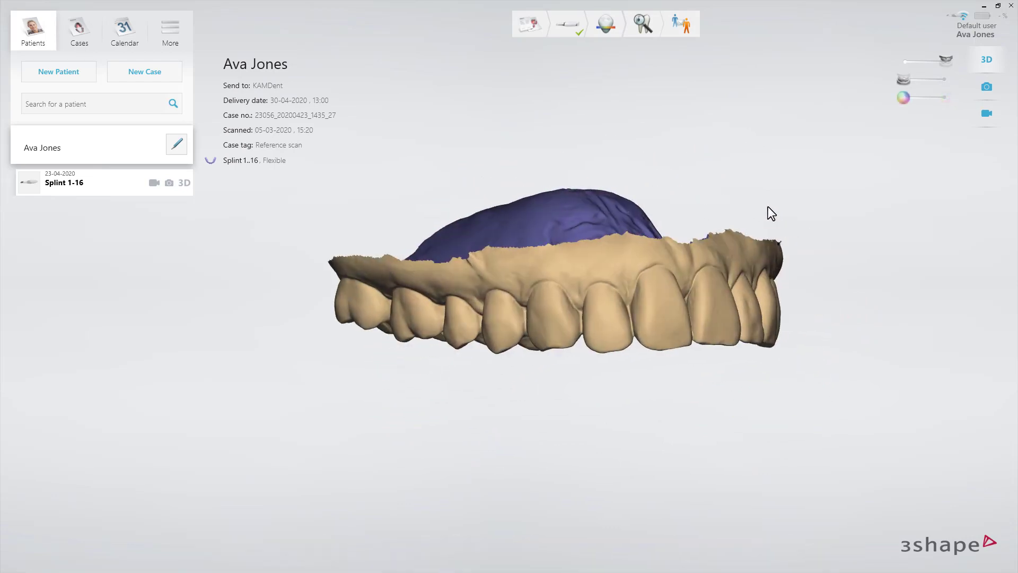
pyautogui.moveTo(768, 211); pyautogui.dragTo(552, 177)
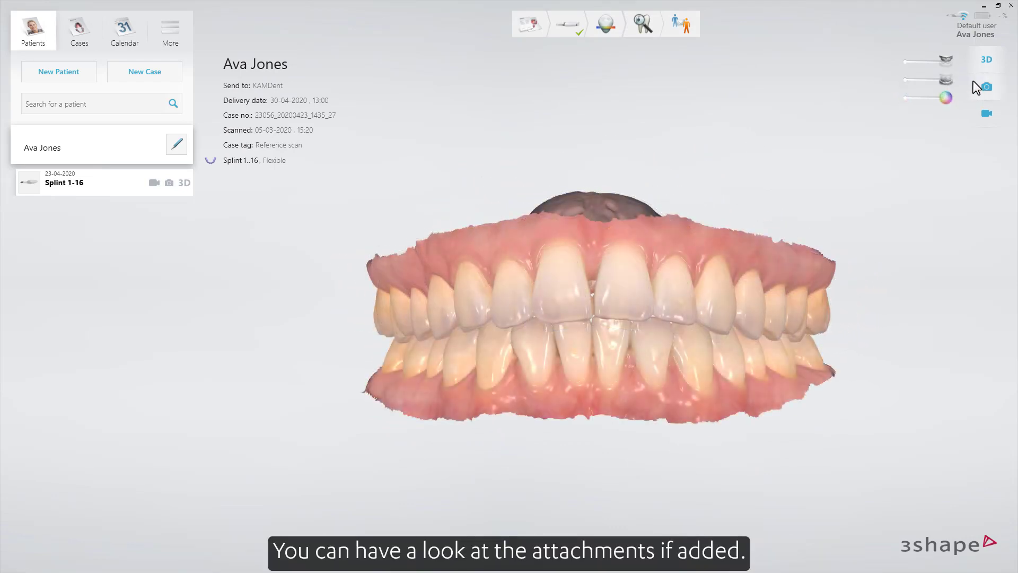
pyautogui.click(972, 82)
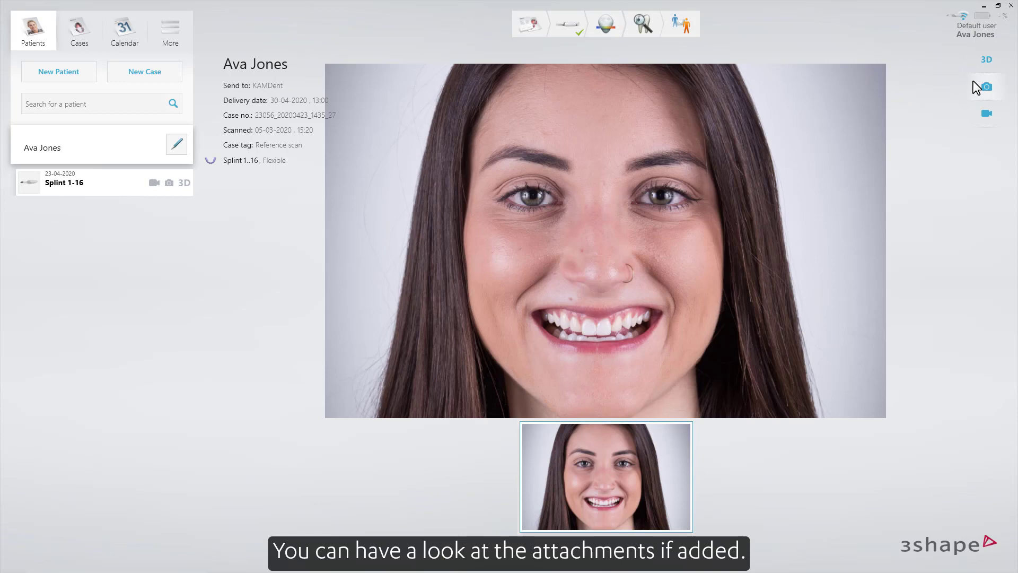
pyautogui.click(979, 110)
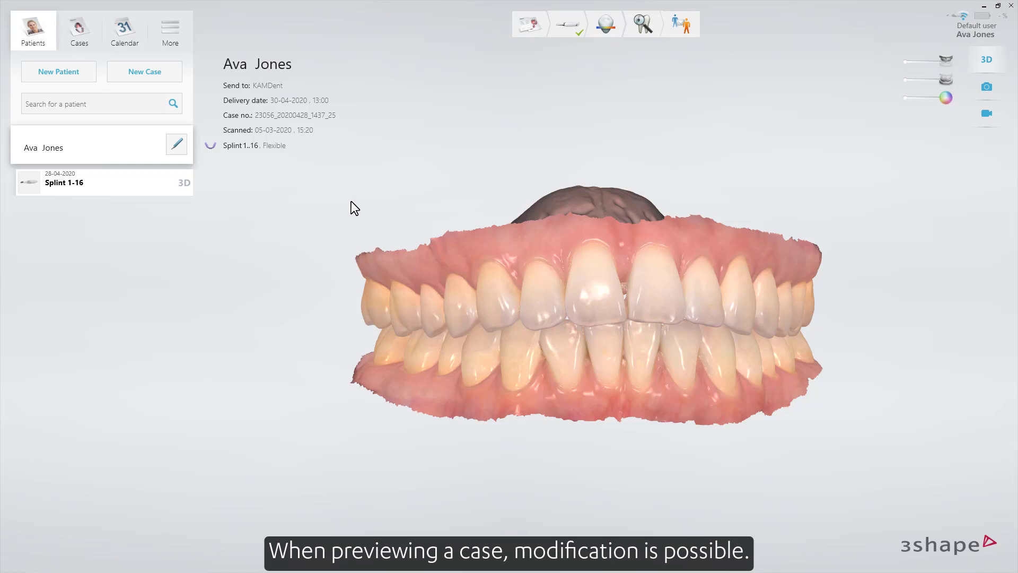
pyautogui.click(178, 145)
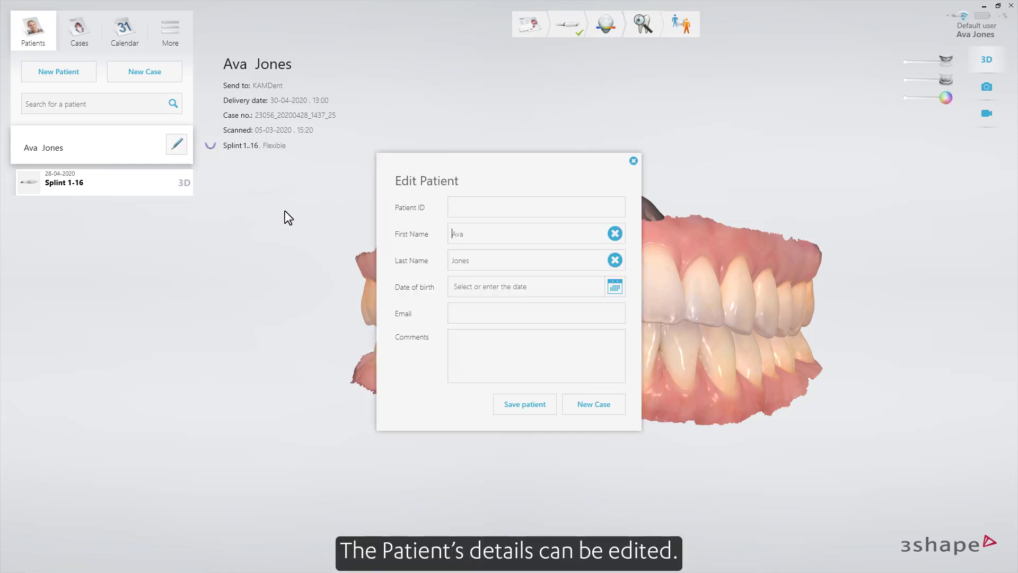
pyautogui.click(450, 237)
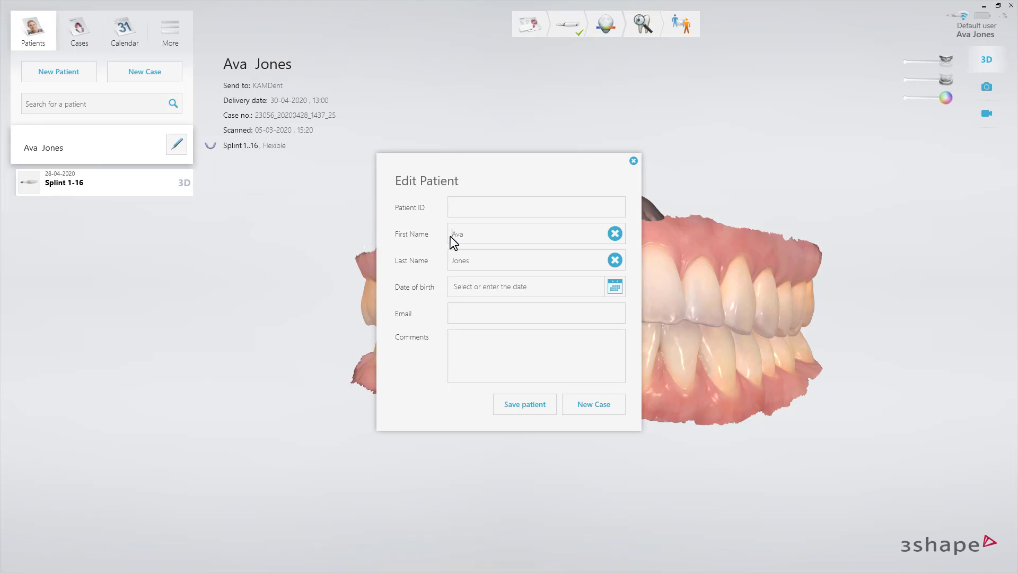
pyautogui.press('Escape')
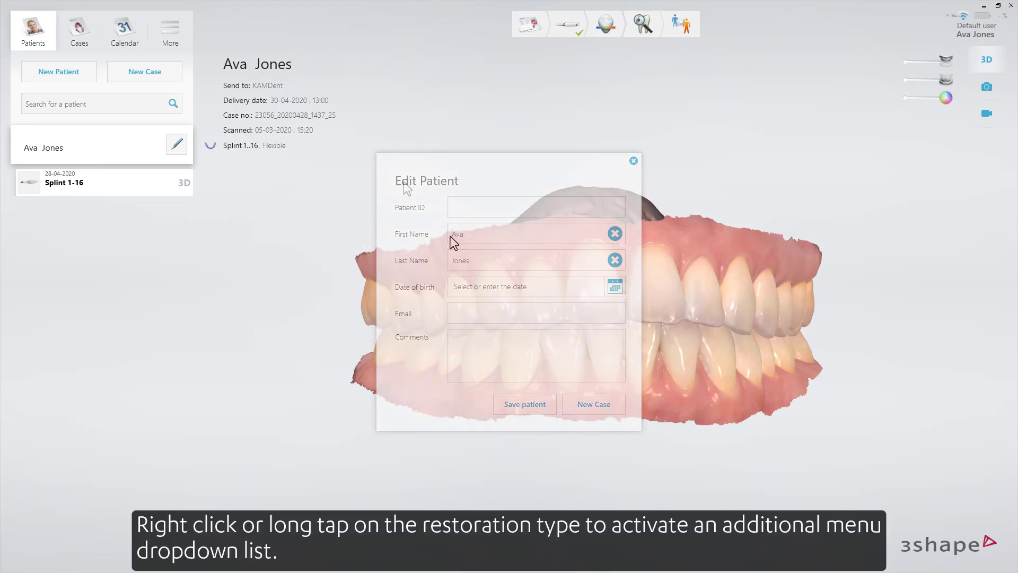
# - Show the Splint 1-16 case's action menu with its Export submenu
pyautogui.rightClick(99, 184)
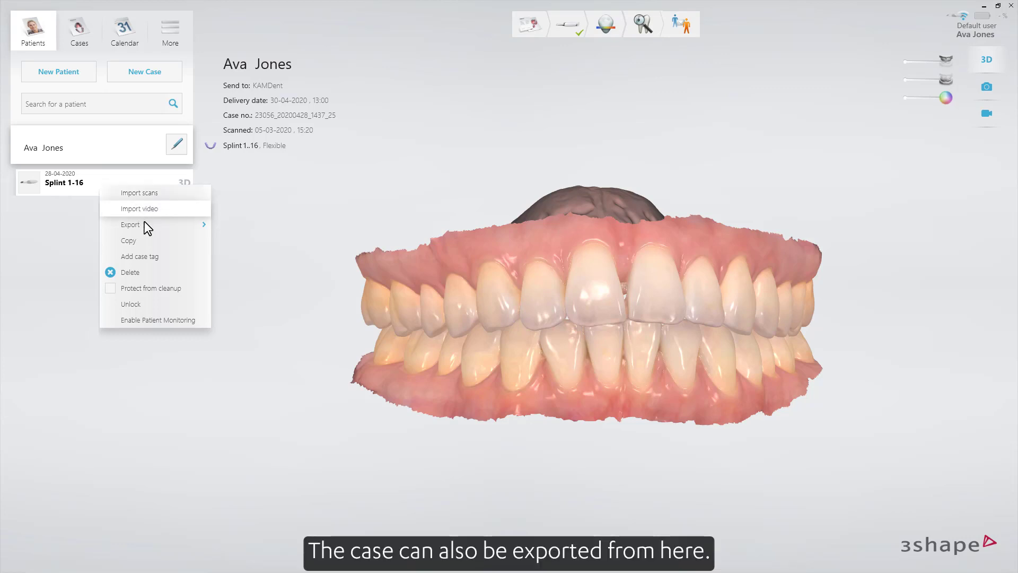
pyautogui.moveTo(145, 223)
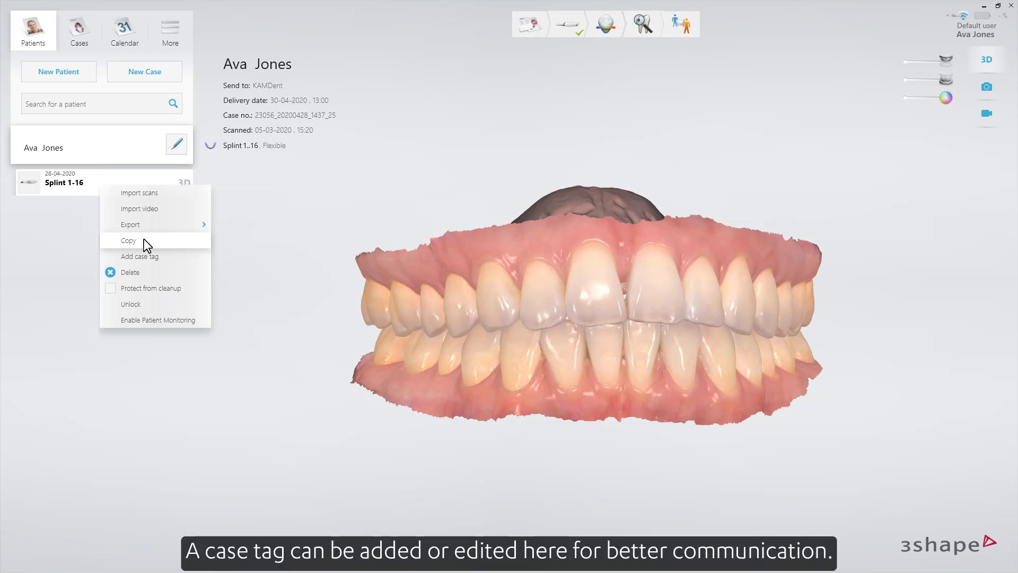
# - Add the case tag 'Pretreatment scan' to the splint case
pyautogui.click(145, 255)
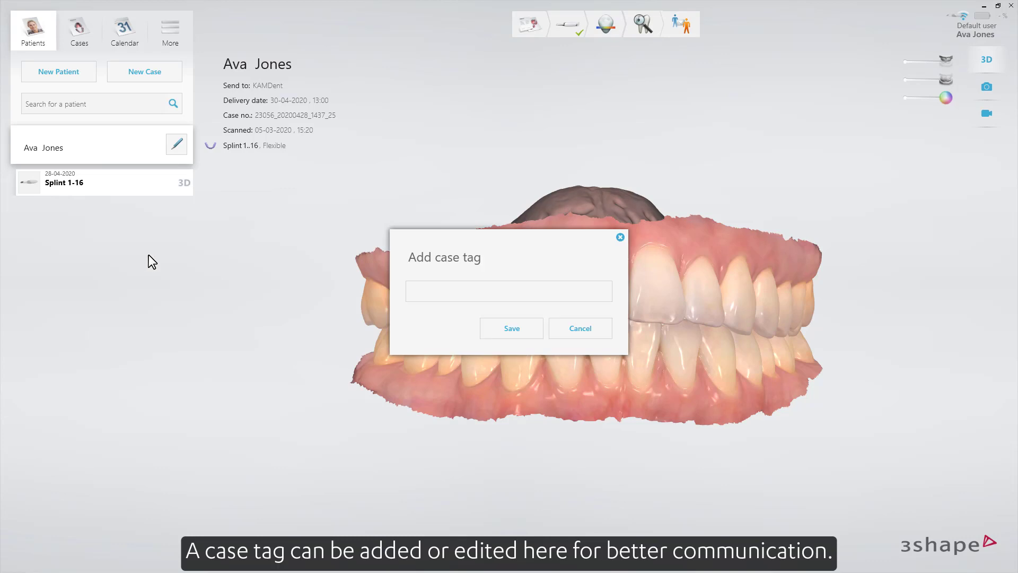
pyautogui.write('Pretreatment scan')
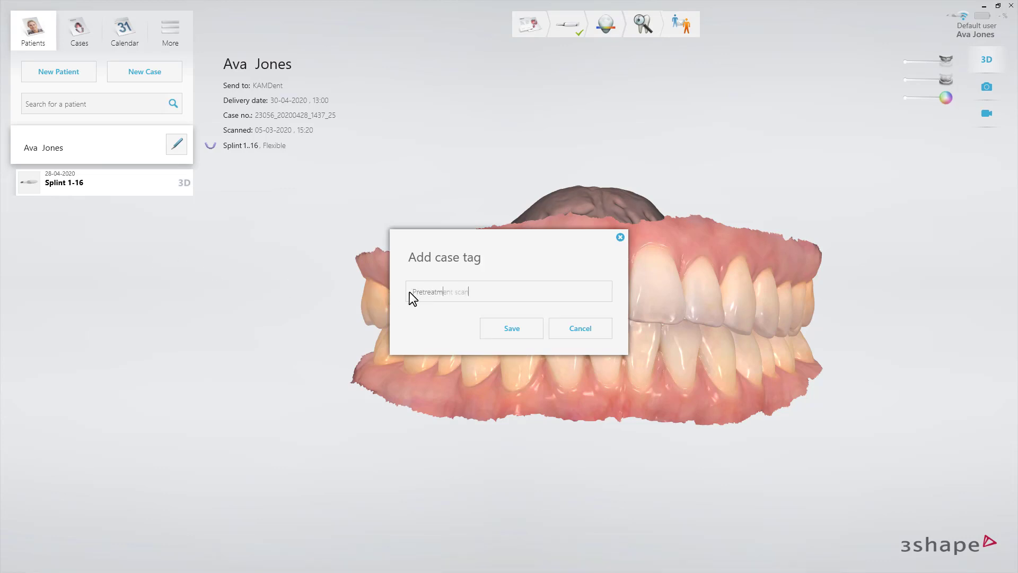